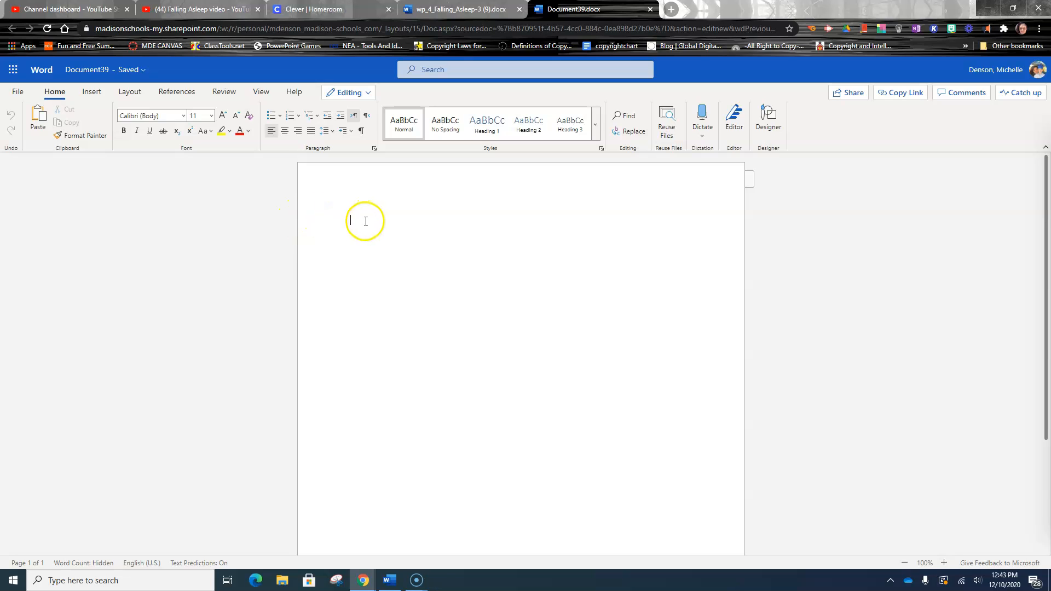
# - Set custom page margins of 2" top and bottom and 1.5" left and right
pyautogui.click(122, 93)
pyautogui.click(16, 134)
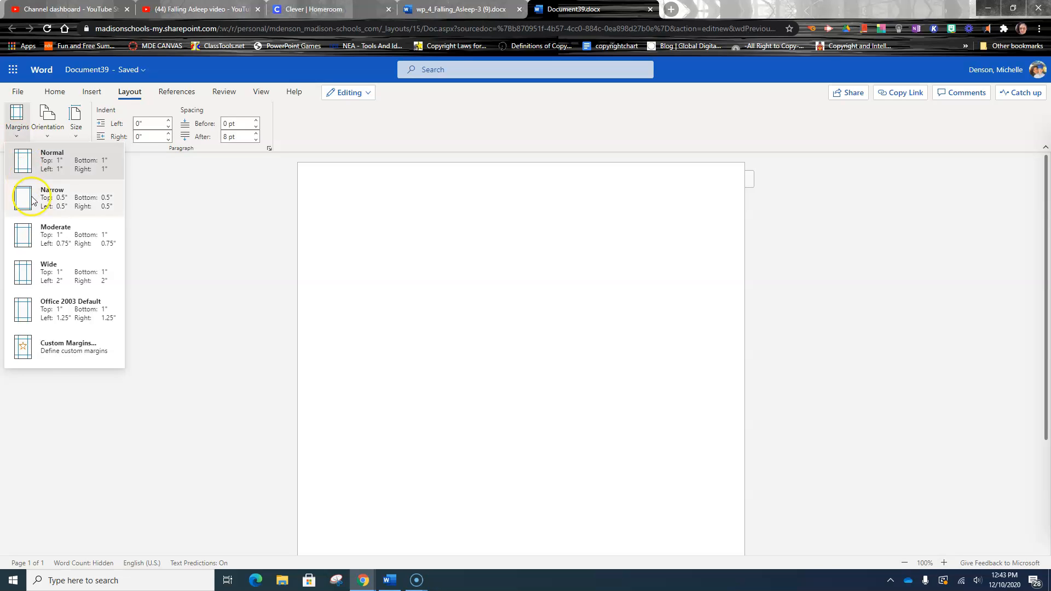
pyautogui.click(66, 350)
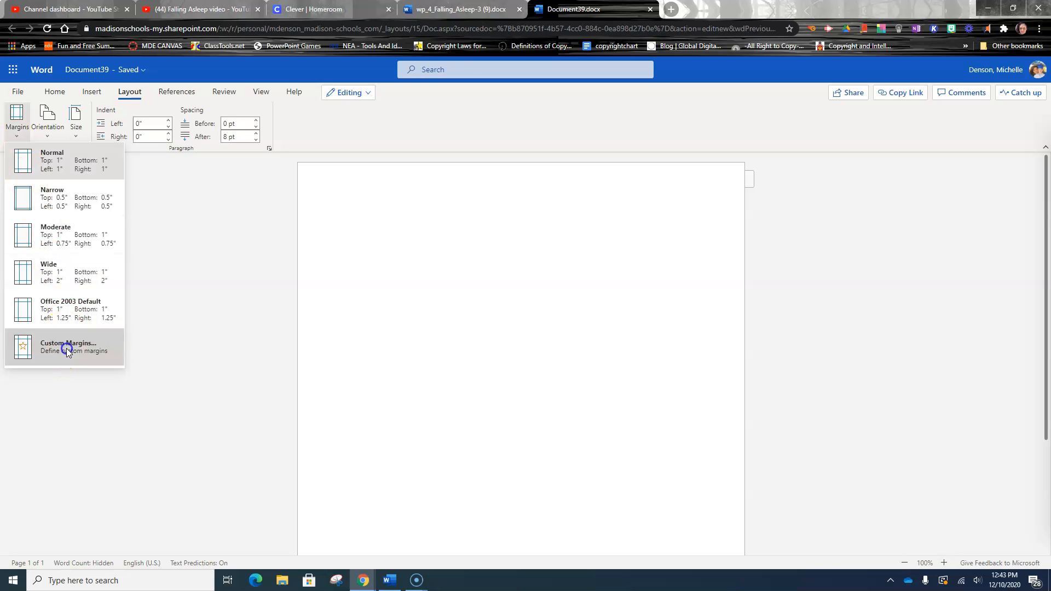
pyautogui.doubleClick(481, 304)
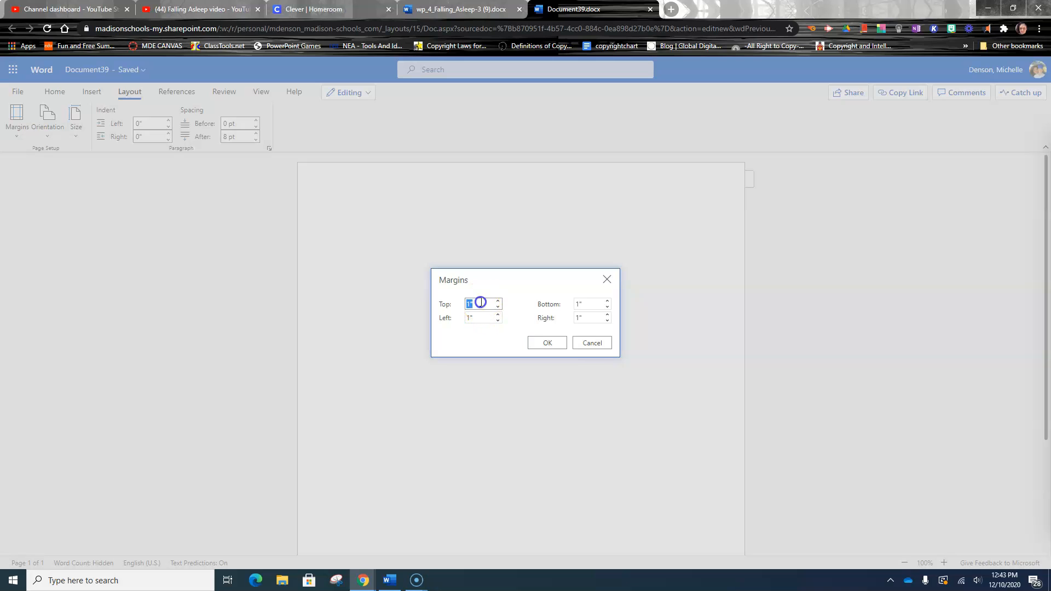
pyautogui.doubleClick(581, 303)
pyautogui.write('2')
pyautogui.doubleClick(474, 317)
pyautogui.write('1')
pyautogui.press('Tab')
pyautogui.doubleClick(587, 318)
pyautogui.write('1.5')
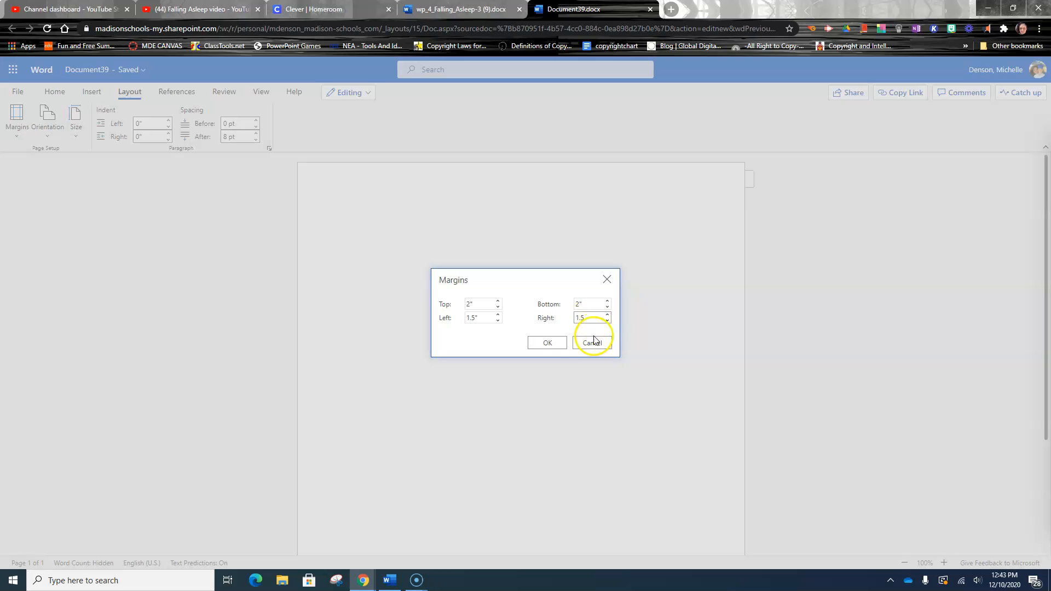
pyautogui.click(548, 343)
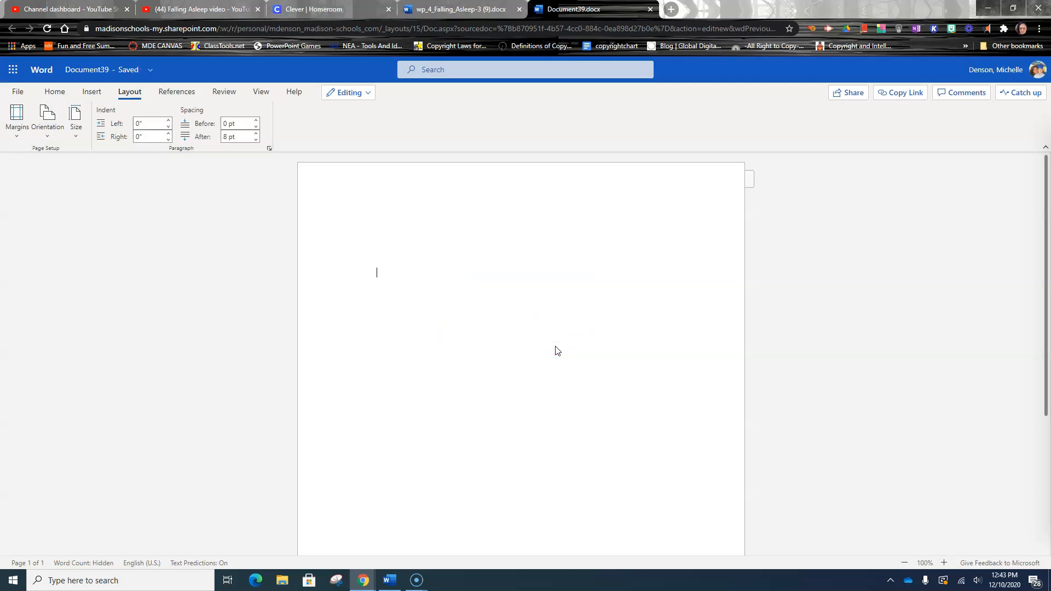
# - Set the document's line spacing to 1.5
pyautogui.click(55, 91)
pyautogui.click(327, 131)
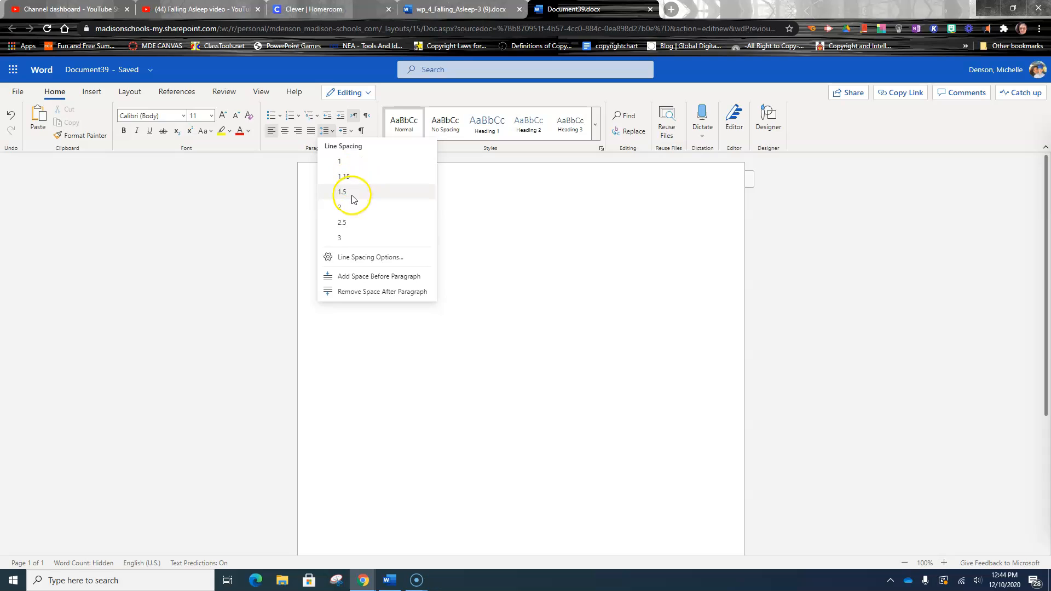
pyautogui.click(342, 192)
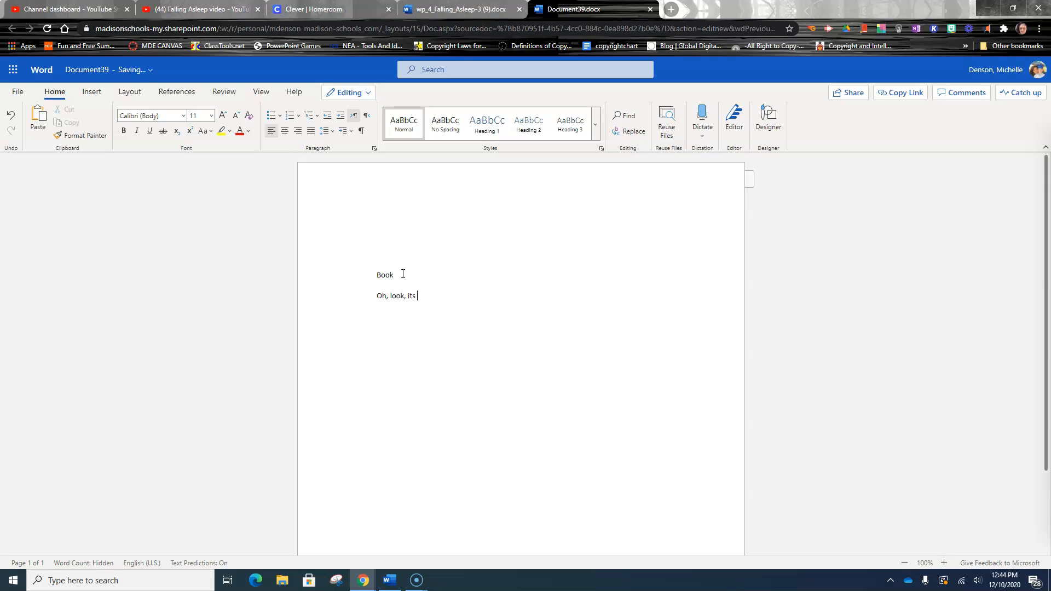
# - Under the title "Book", enter the lines "Oh, look, it's a book!", "I'm sure it must be" and "A path of adventures waiting for me,"
pyautogui.write('ook!')
pyautogui.press('Return')
pyautogui.write("I'm sure it must be")
pyautogui.press('Return')
pyautogui.write('A path of adventures waiting fo')
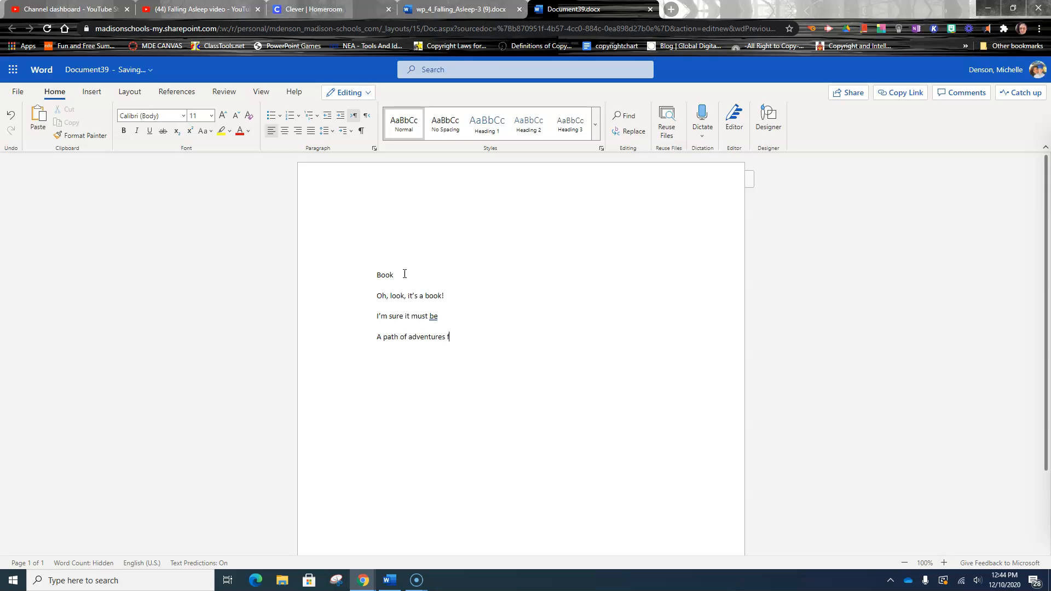
pyautogui.write('r me,')
# - Add the poem lines "A yellow brick road to the Wizard of Ox," and "A frivolous poem without any cause."
pyautogui.press('Return')
pyautogui.write('A yellow brick road to the Wizard of Ox,')
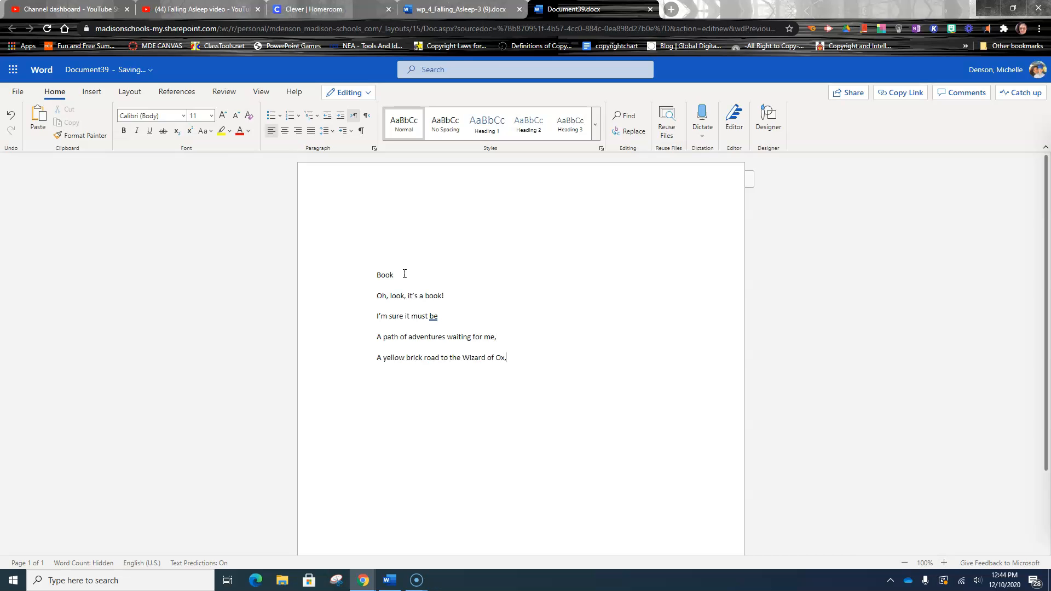
pyautogui.write(' A frivolous poem without any cause.')
pyautogui.press('Return')
# - Add the line "Should I open it and peek to see what's inside? What if it's scary I might need to hide."
pyautogui.write('Should I open it and peek to see w')
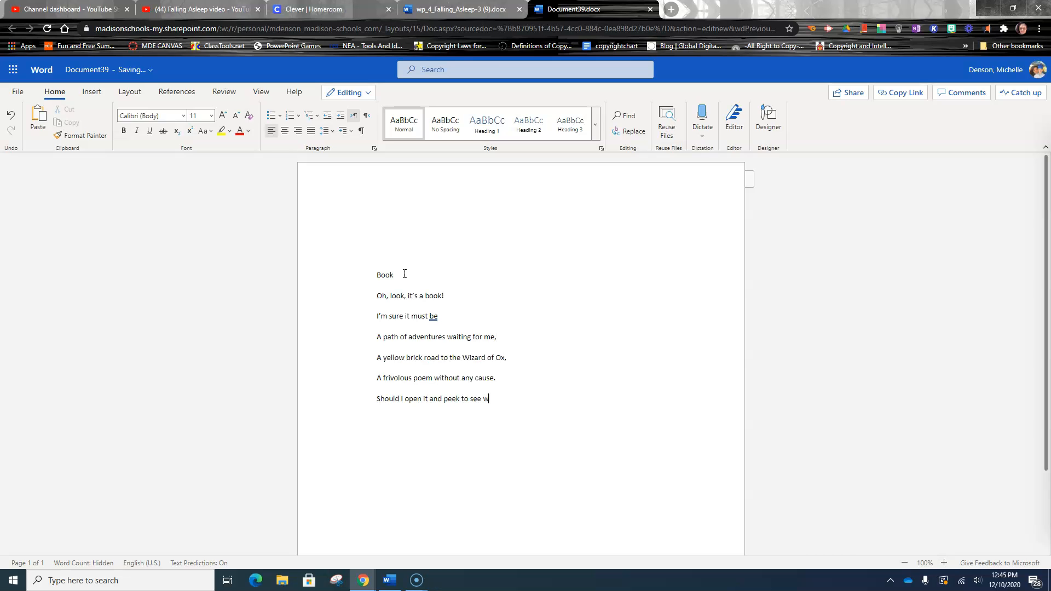
pyautogui.write("hat's inside?  What if it's scary I might need to hide.")
pyautogui.press('Return')
# - Add the poem lines "I'll never know unless I dare." and "I need a good laugh, a cry or a scare."
pyautogui.write("I'll never know unless I dare.")
pyautogui.press('Return')
pyautogui.write('I need a good laugh, a')
pyautogui.scroll(-1, 453, 385)
pyautogui.write('cry or a scare.')
pyautogui.press('Return')
# - Add the poem lines "I'm sure it can wait--well, then I'll never know" and "Maybe it's someplace that I'll never go."
pyautogui.write("I'm sure it can wait--well, then I'll never know")
pyautogui.press('Return')
pyautogui.write("Maybe it's someplace that I'll never go.")
pyautogui.press('Return')
# - Add "But today is the day that's been waiting for me", "I'll open this book, and I will see." and the poet's name and age
pyautogui.write("But today is the day that's been waiting for me")
pyautogui.press('Return')
pyautogui.write("I'll open this book, and I will see.")
pyautogui.press('Return')
pyautogui.write('Jessica McCain, age 14')
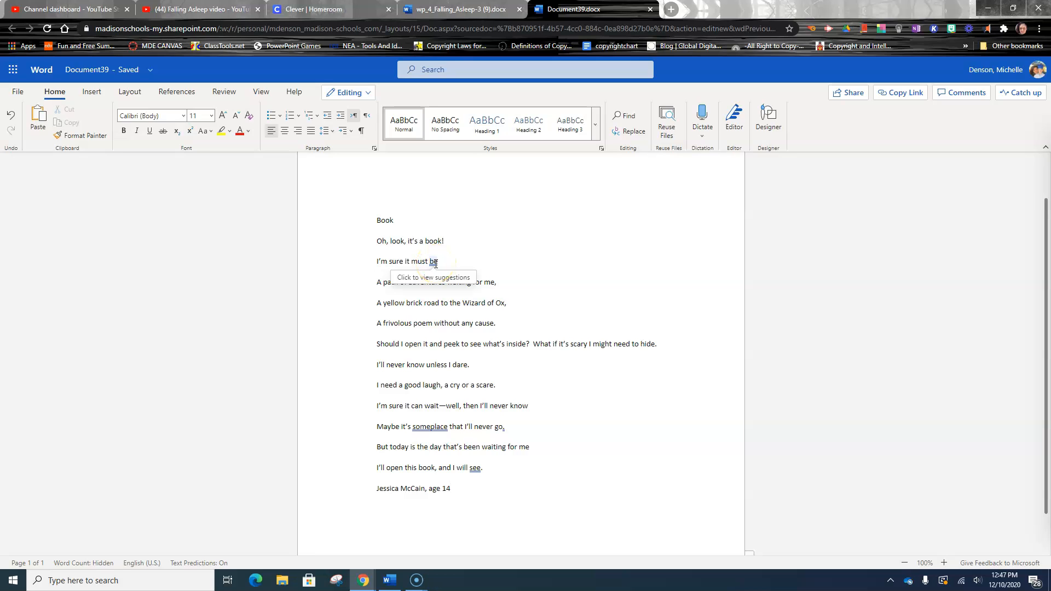
# - Ignore the grammar suggestions on "be", "someplace" and "see", and the one at the period after "never go"
pyautogui.click(435, 261)
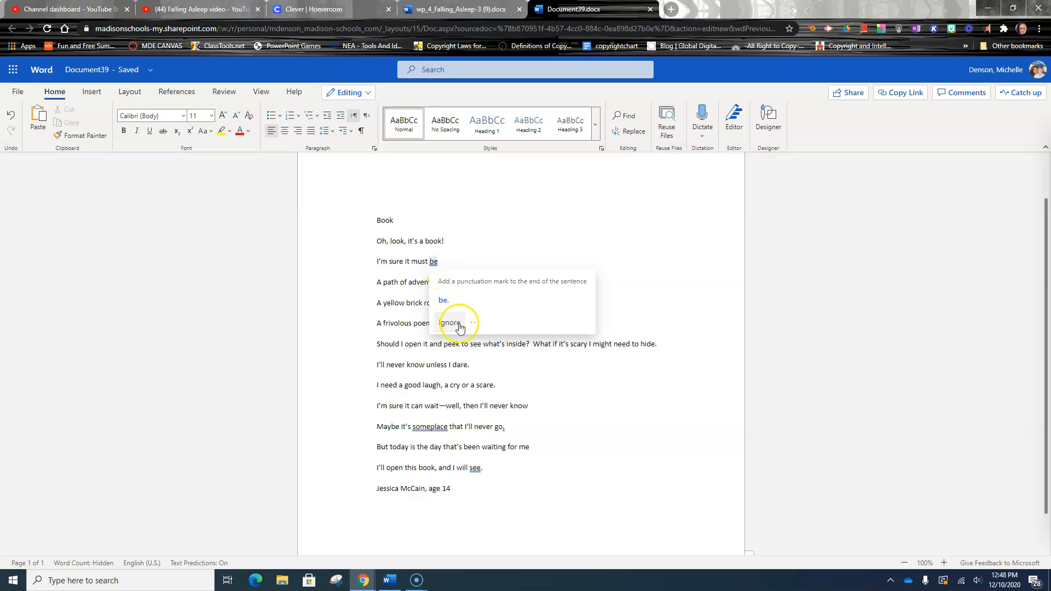
pyautogui.click(459, 323)
pyautogui.click(434, 428)
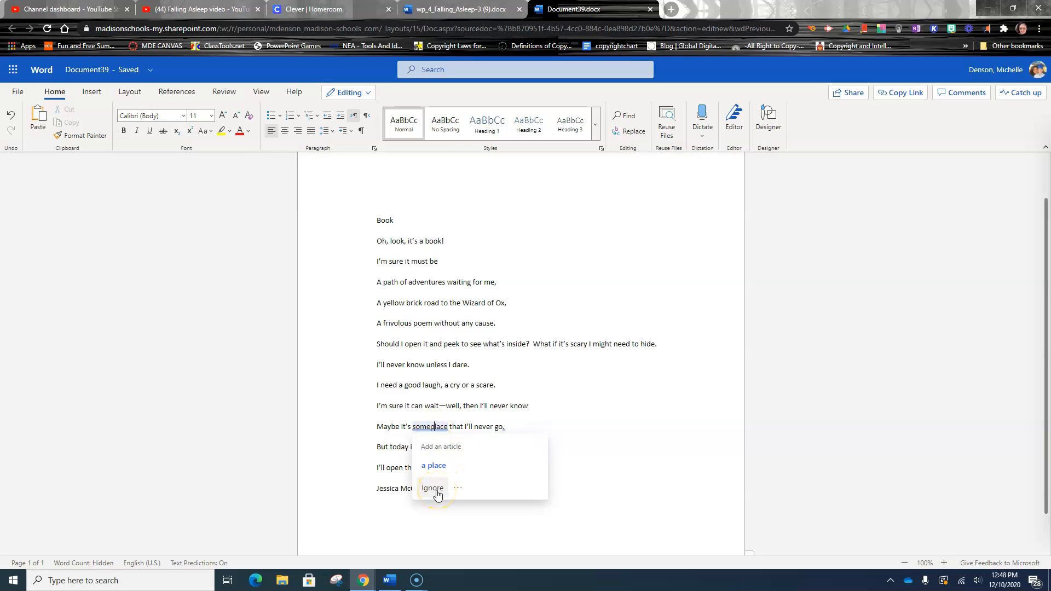
pyautogui.click(436, 492)
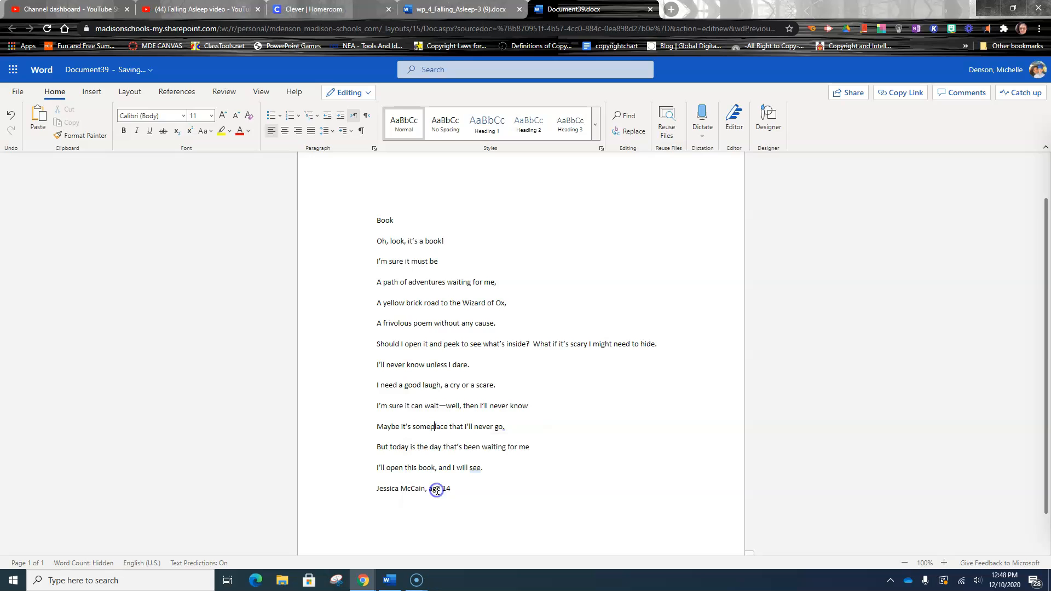
pyautogui.click(474, 469)
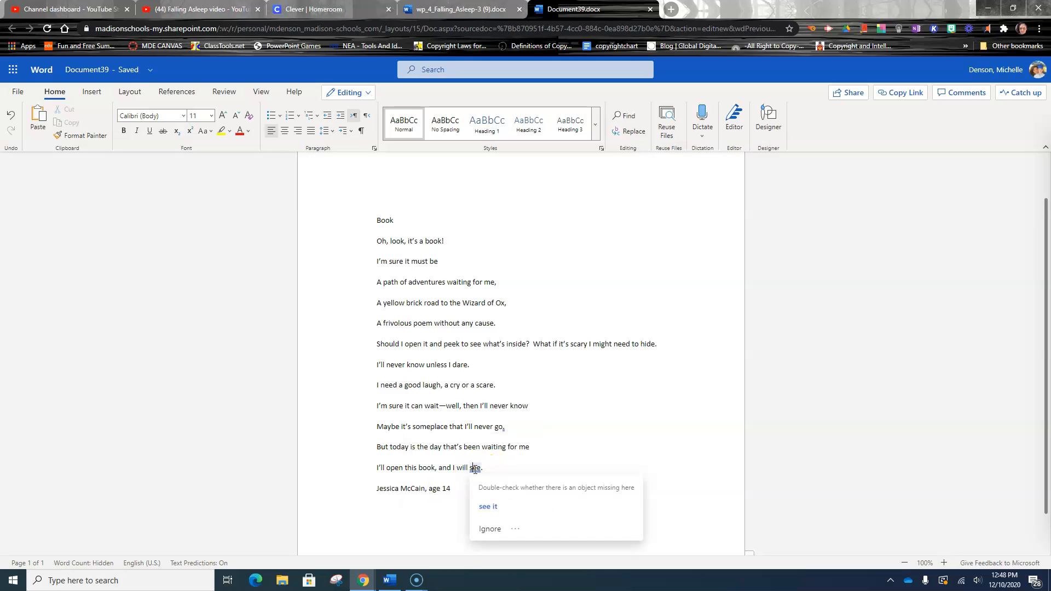
pyautogui.click(497, 530)
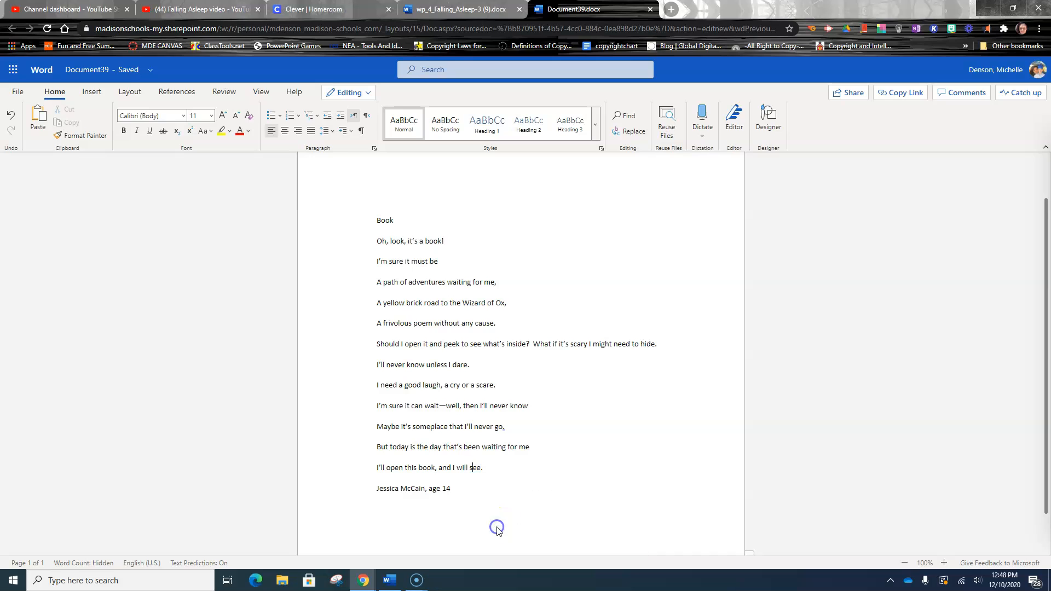
pyautogui.click(502, 427)
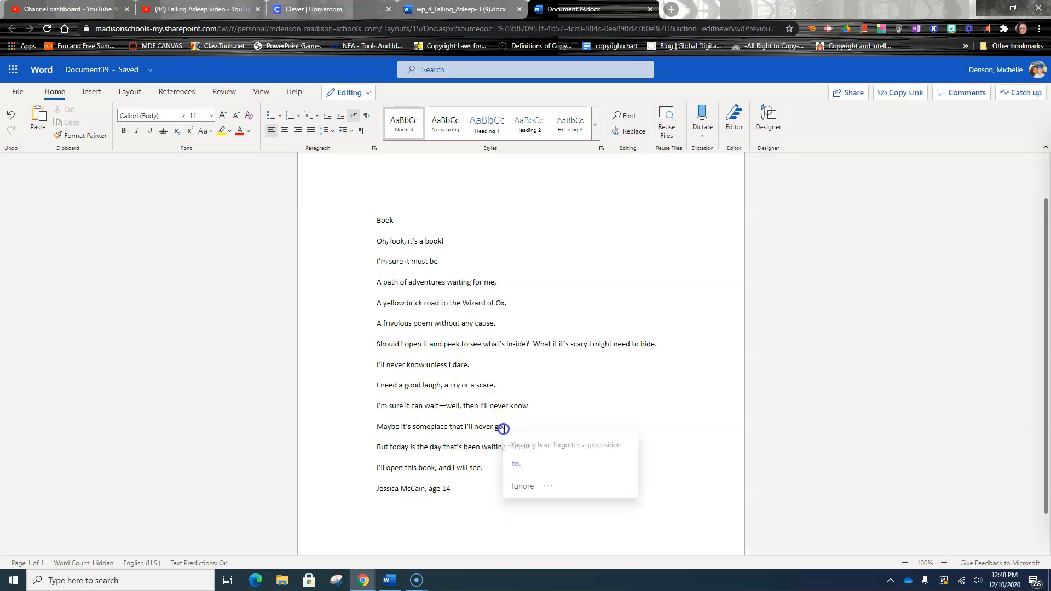
pyautogui.click(524, 489)
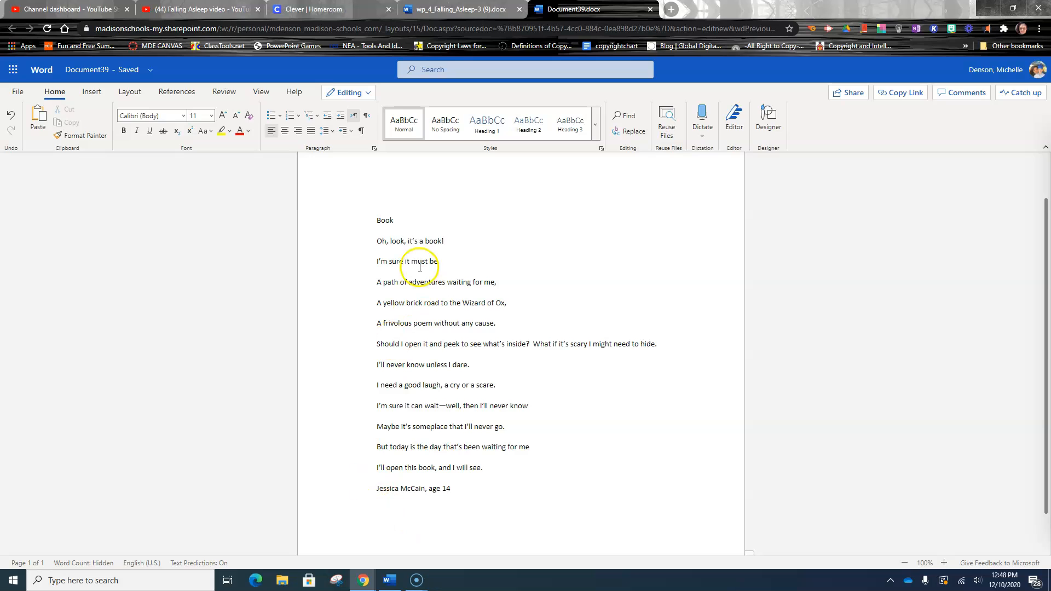
# - Make the poem title "Book" bold
pyautogui.moveTo(395, 220); pyautogui.dragTo(375, 221)
pyautogui.click(123, 131)
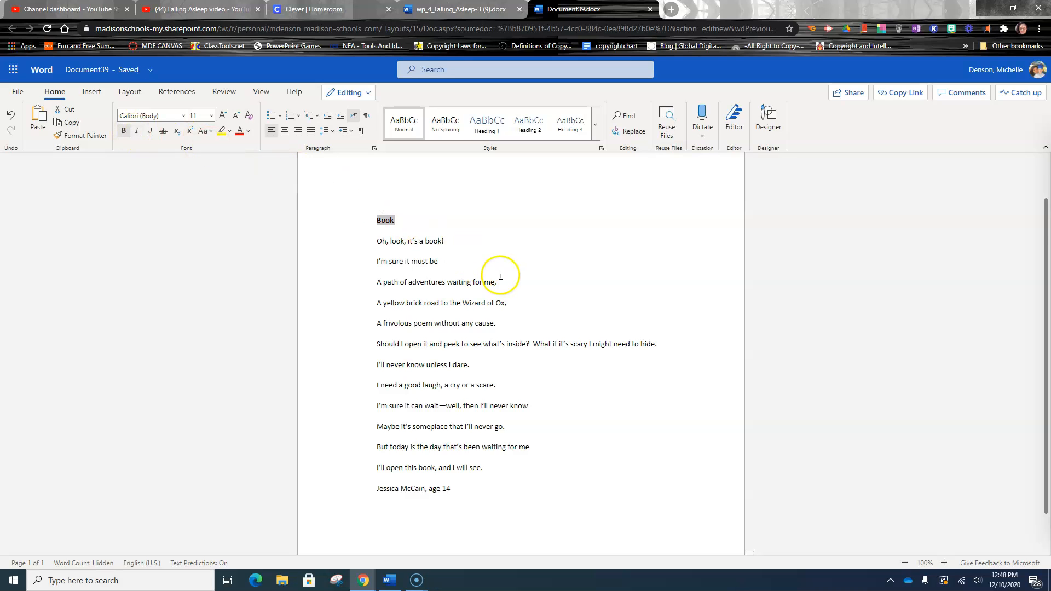
# - Italicize and right-align the line with the poet's name and age below the poem
pyautogui.scroll(-1, 510, 276)
pyautogui.moveTo(462, 440); pyautogui.dragTo(449, 462)
pyautogui.click(399, 465)
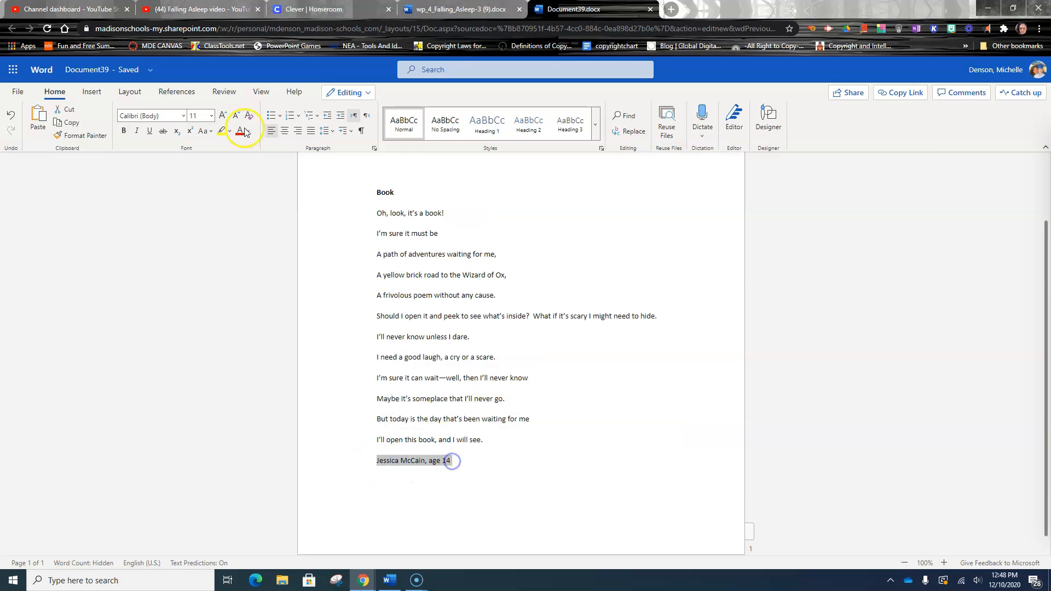
pyautogui.click(137, 131)
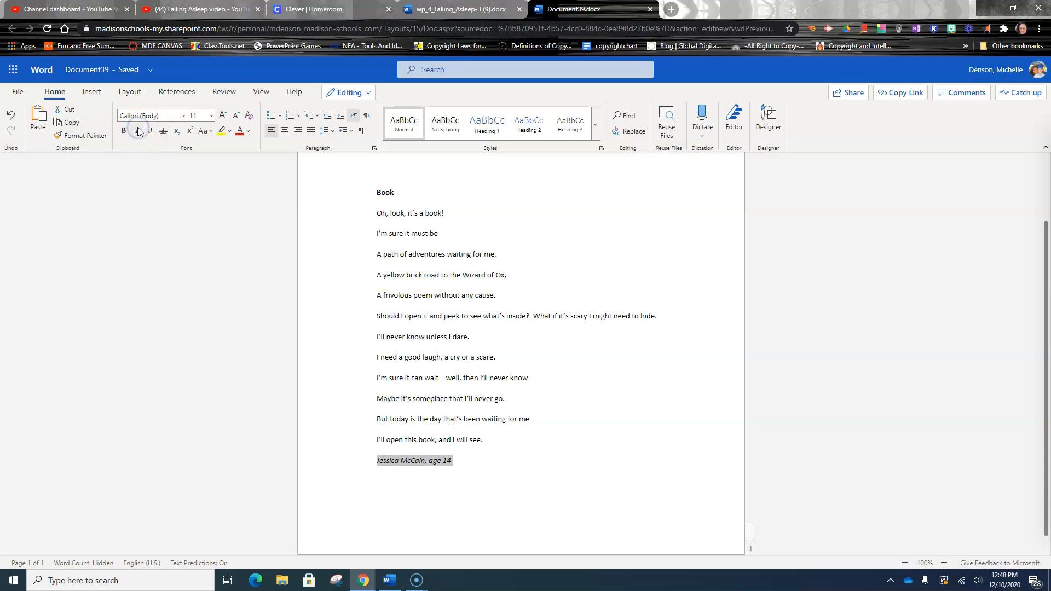
pyautogui.click(299, 132)
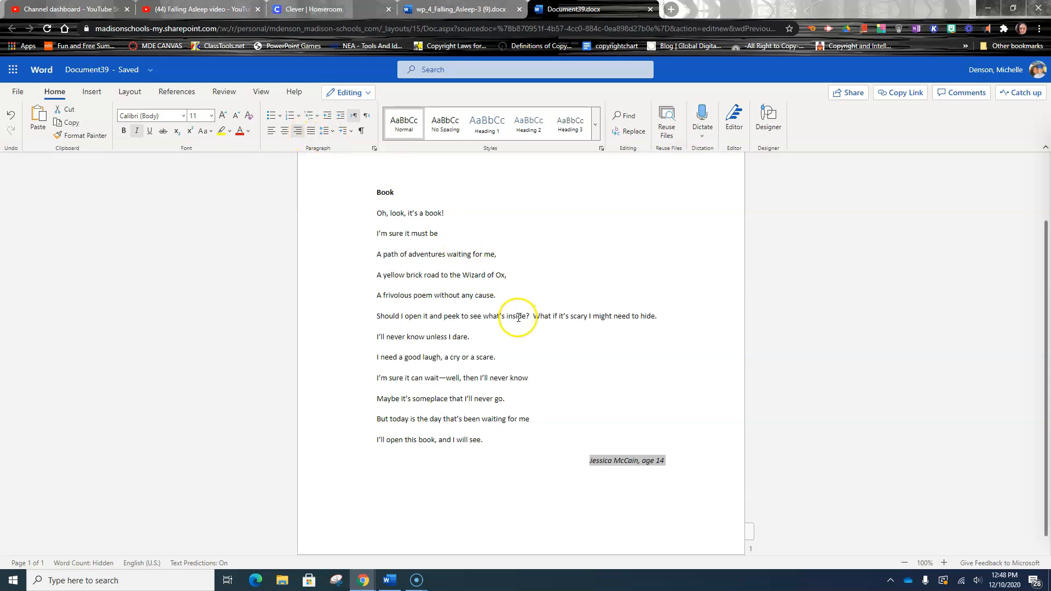
# - Center the title and all poem lines down to "I'll open this book, and I will see."
pyautogui.click(507, 298)
pyautogui.click(378, 193)
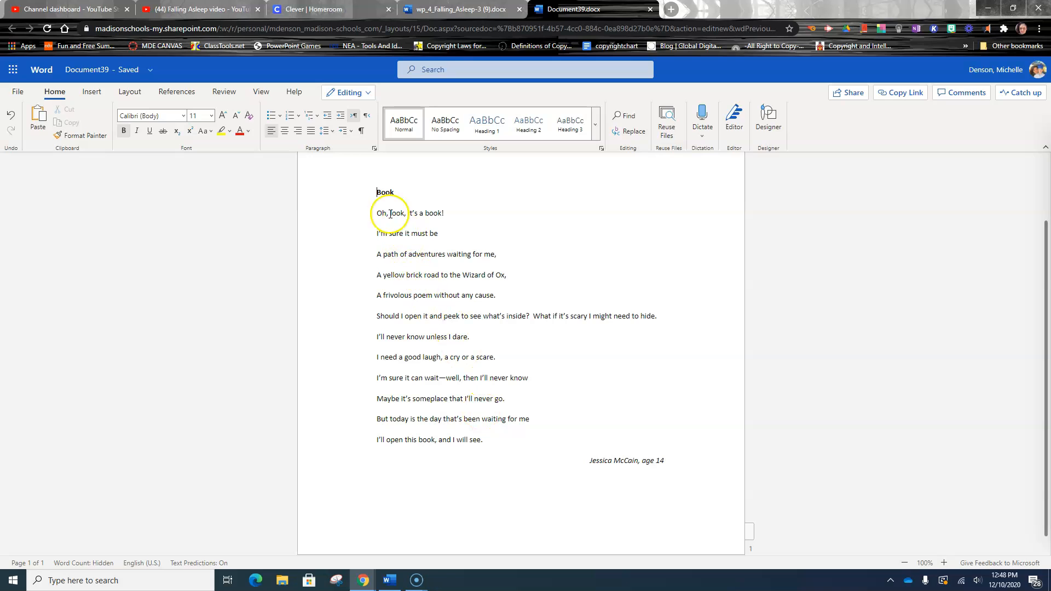
pyautogui.click(482, 440)
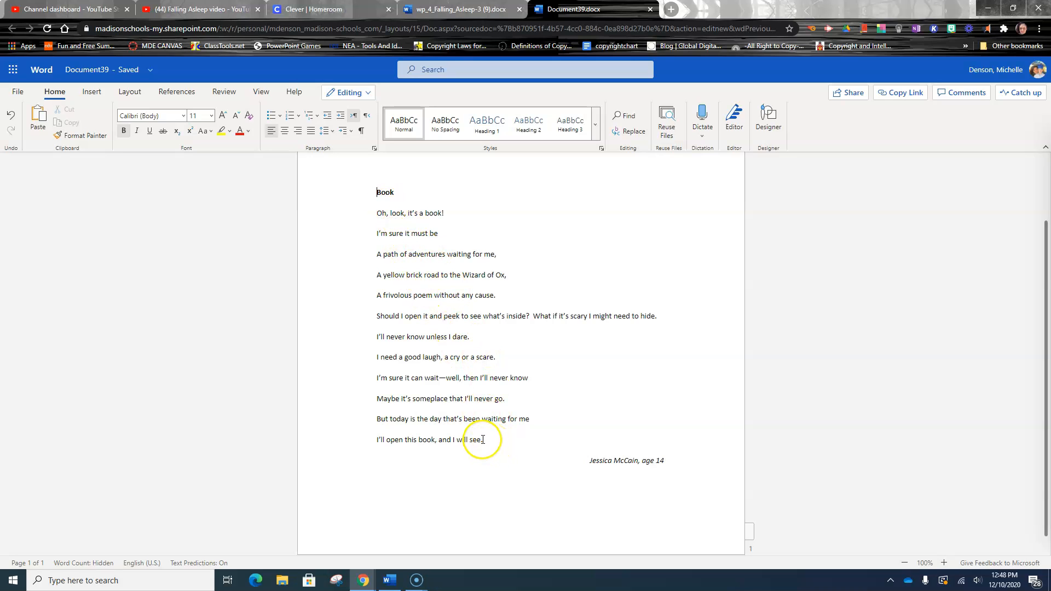
pyautogui.keyDown('shift'); pyautogui.click(483, 440); pyautogui.keyUp('shift')
pyautogui.keyDown('shift'); pyautogui.click(484, 440); pyautogui.keyUp('shift')
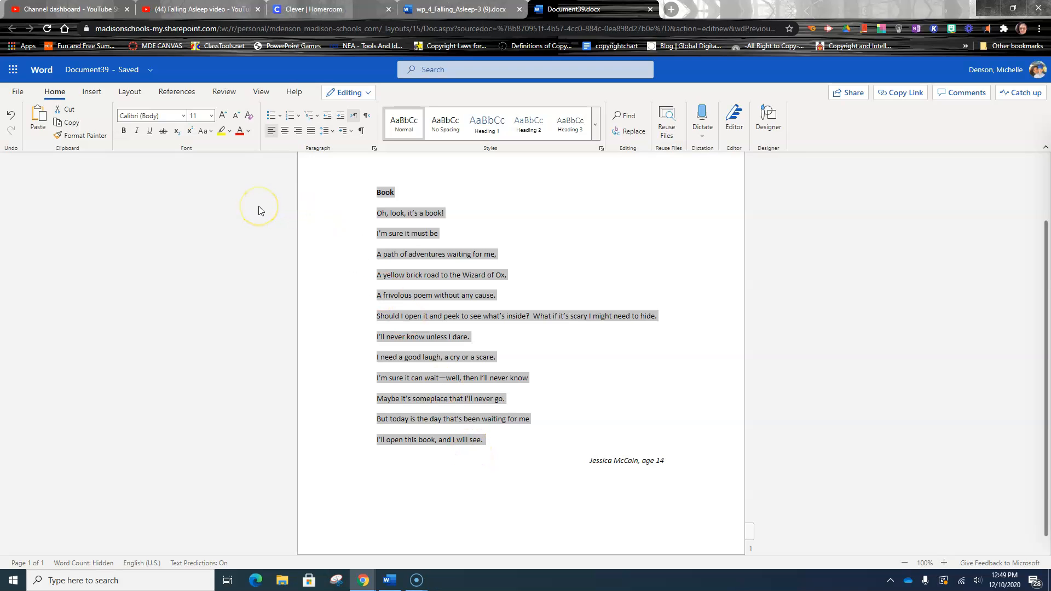
pyautogui.click(284, 130)
pyautogui.scroll(-2, 647, 387)
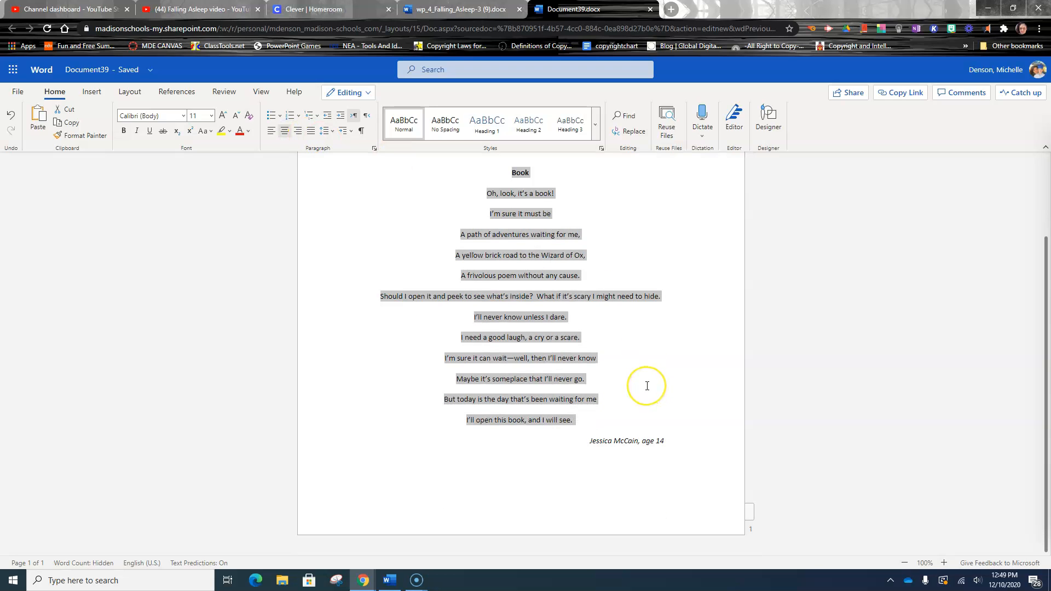
# - Add a header with the student's name at left, "7th Block" in the center and the document's .docx file name at right
pyautogui.click(90, 95)
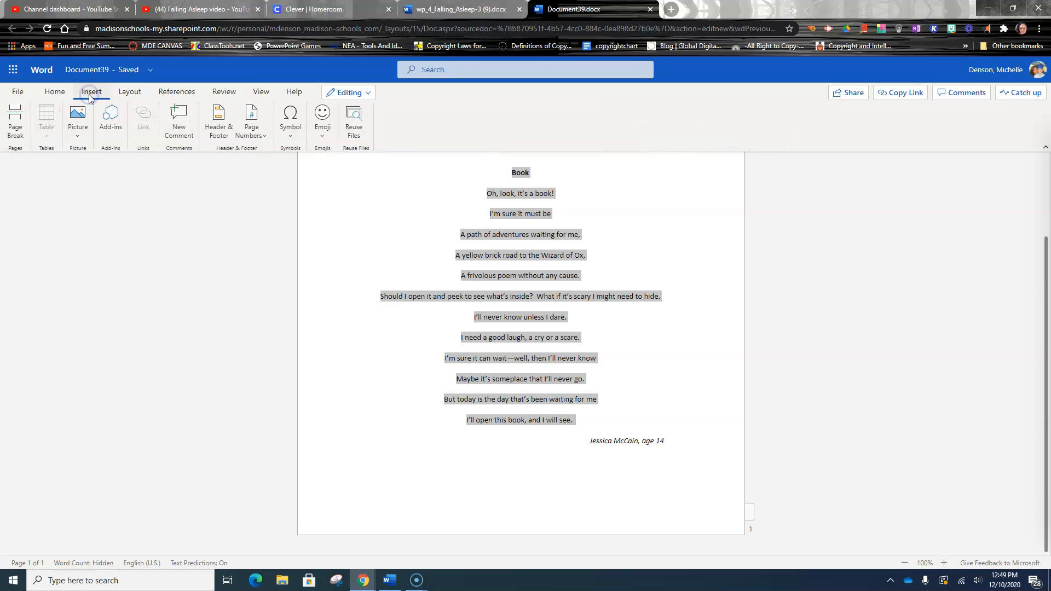
pyautogui.click(217, 127)
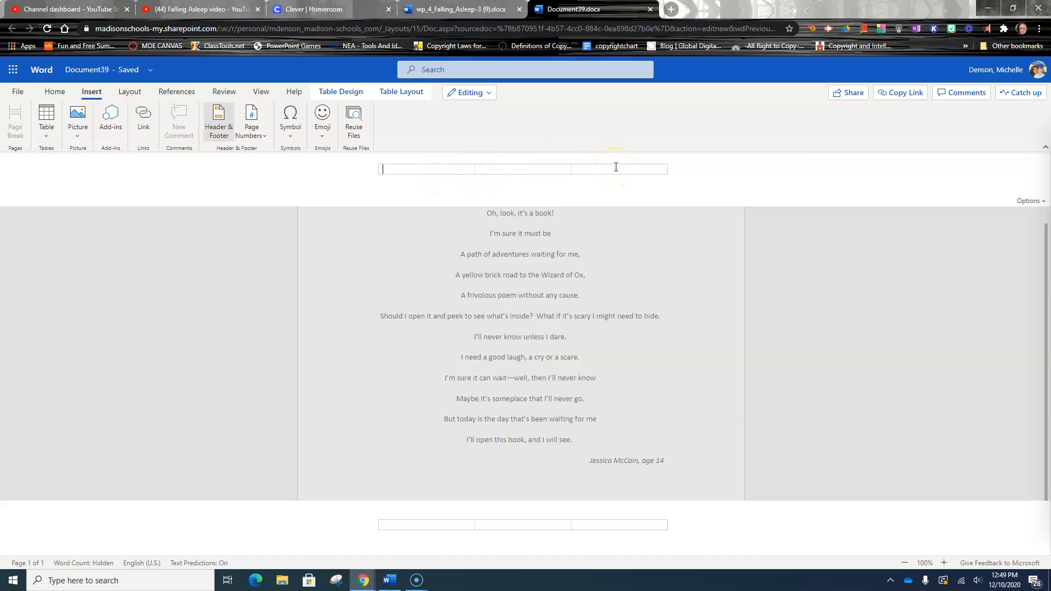
pyautogui.click(427, 171)
pyautogui.write('th Block')
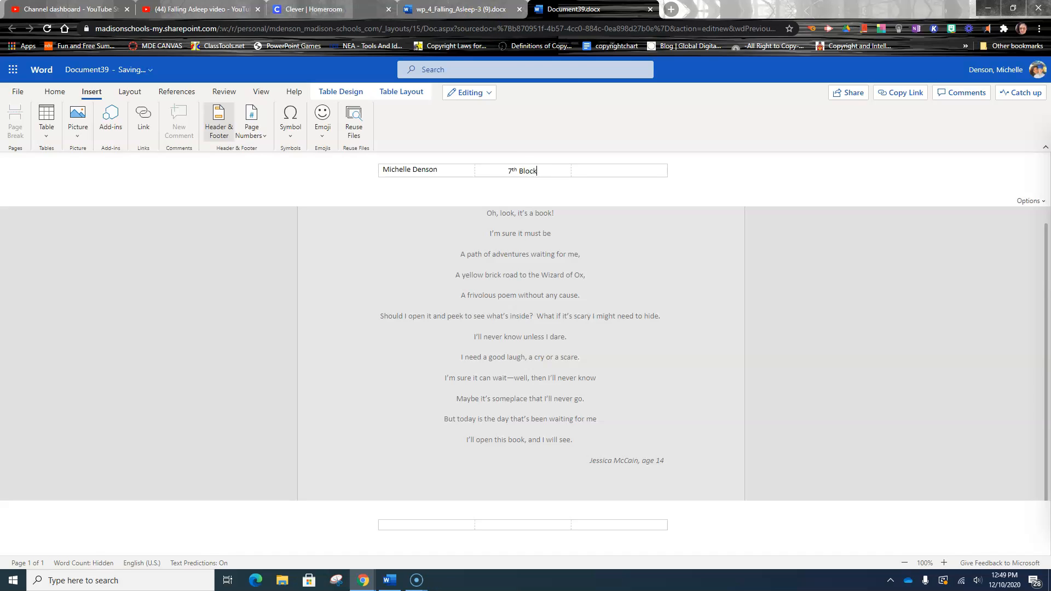
pyautogui.click(603, 173)
pyautogui.click(605, 170)
pyautogui.write('Book_MDenson.docx')
pyautogui.click(76, 275)
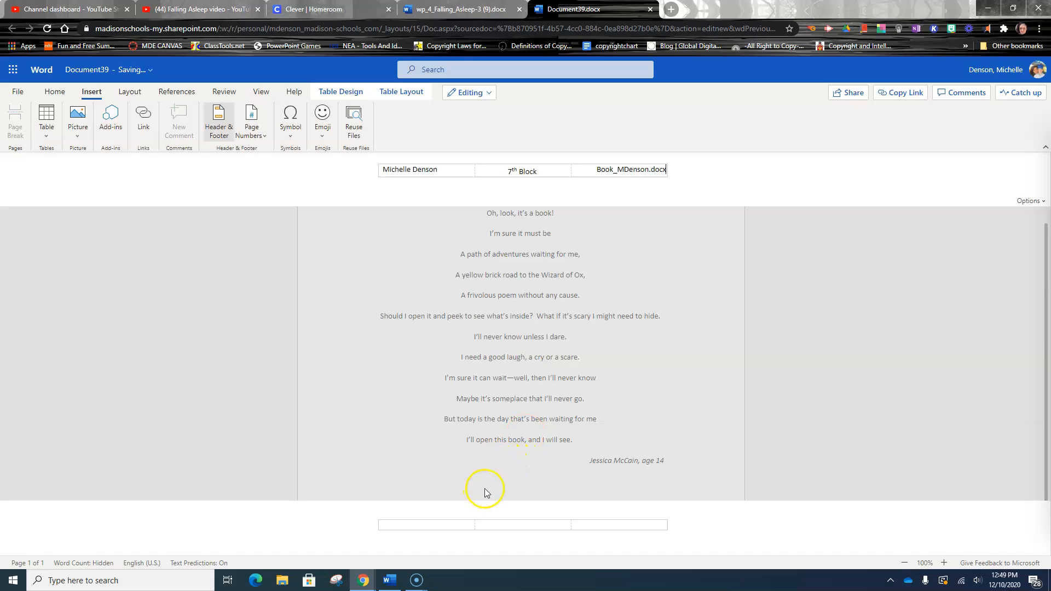
# - Enter "From: Chicken Soup for the Kid's Soul" in the center section of the footer
pyautogui.click(421, 527)
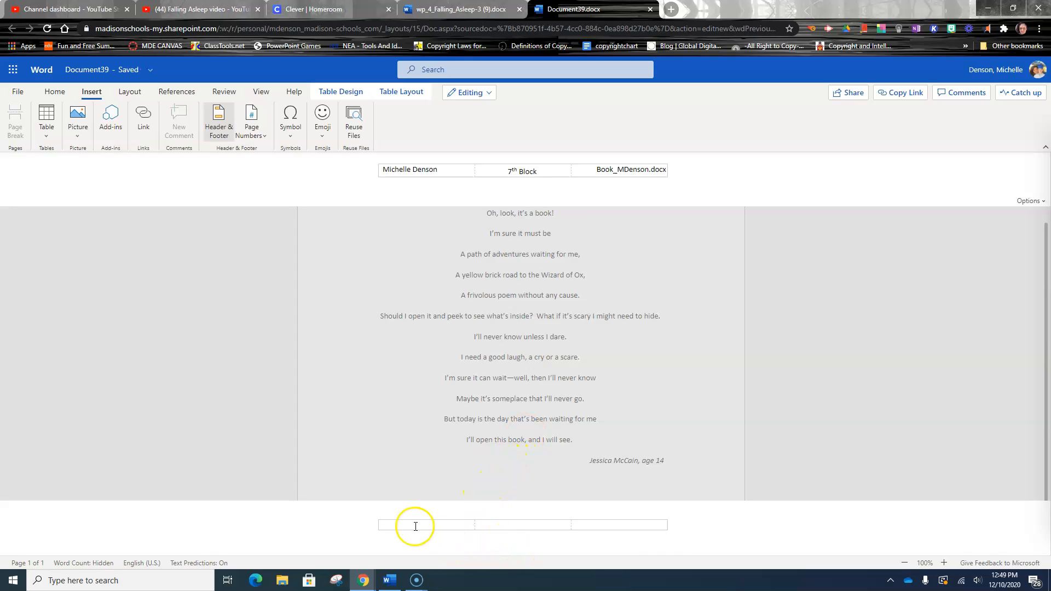
pyautogui.press('Tab')
pyautogui.write('=')
pyautogui.press('BackSpace')
pyautogui.press('BackSpace')
pyautogui.press('BackSpace')
pyautogui.write('om: Chic')
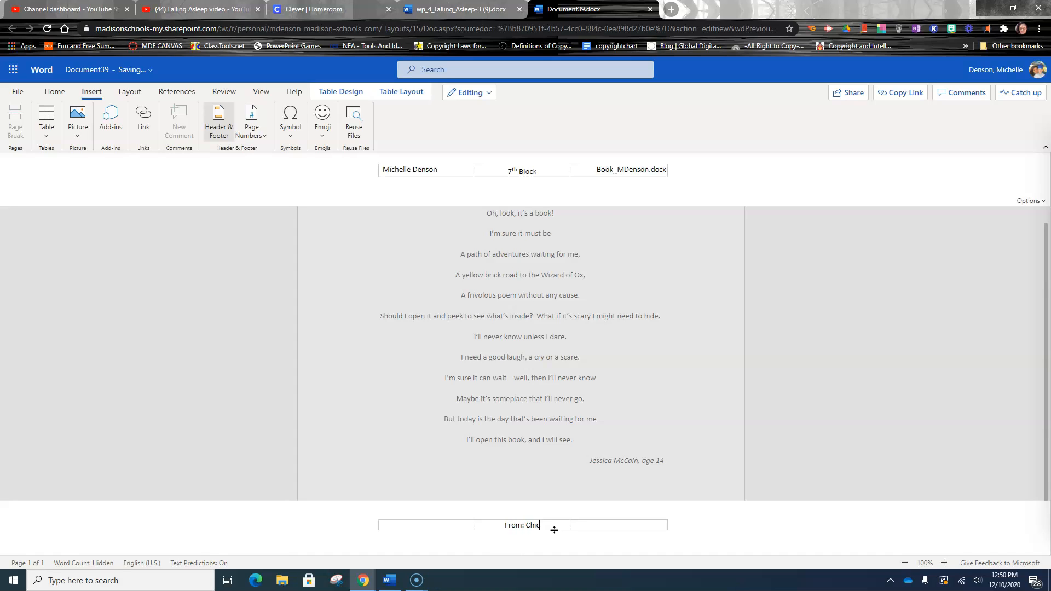
pyautogui.write("ken Soup for the Kid's Sou")
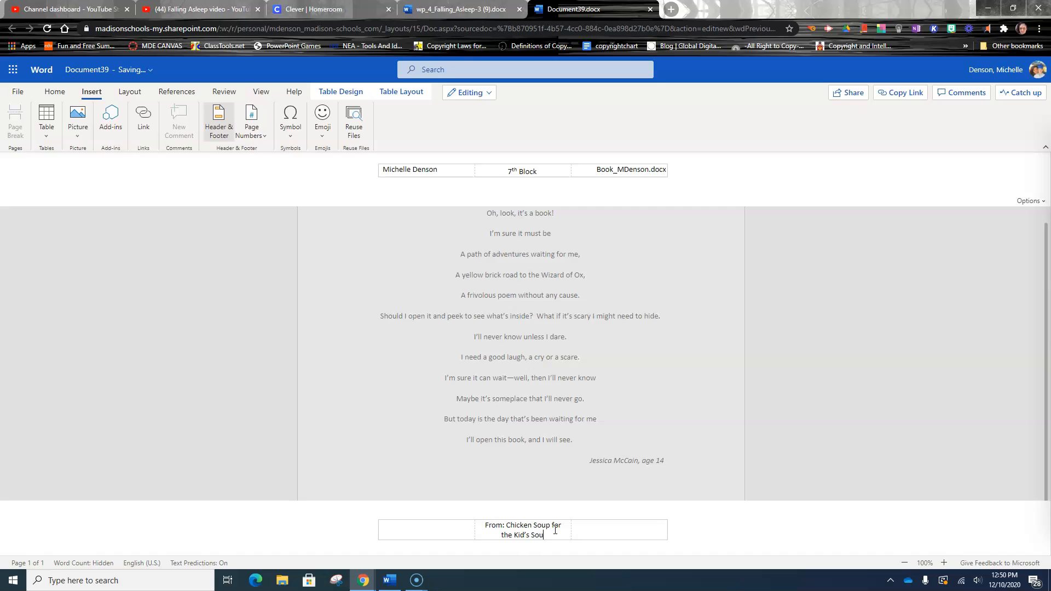
pyautogui.write('l')
# - Italicize the source text in the center of the footer
pyautogui.moveTo(545, 535); pyautogui.dragTo(485, 523)
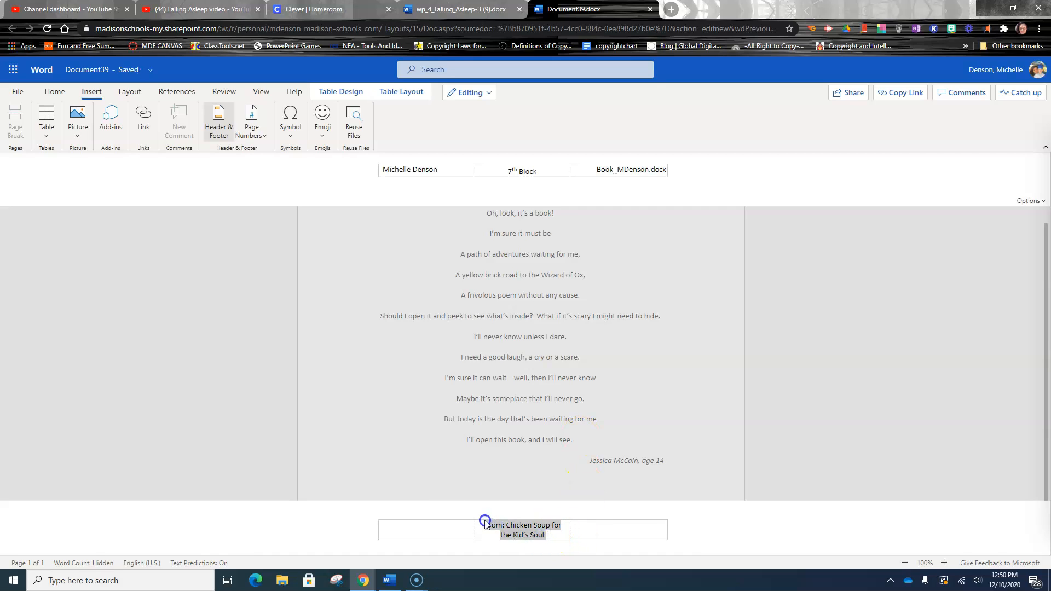
pyautogui.click(50, 90)
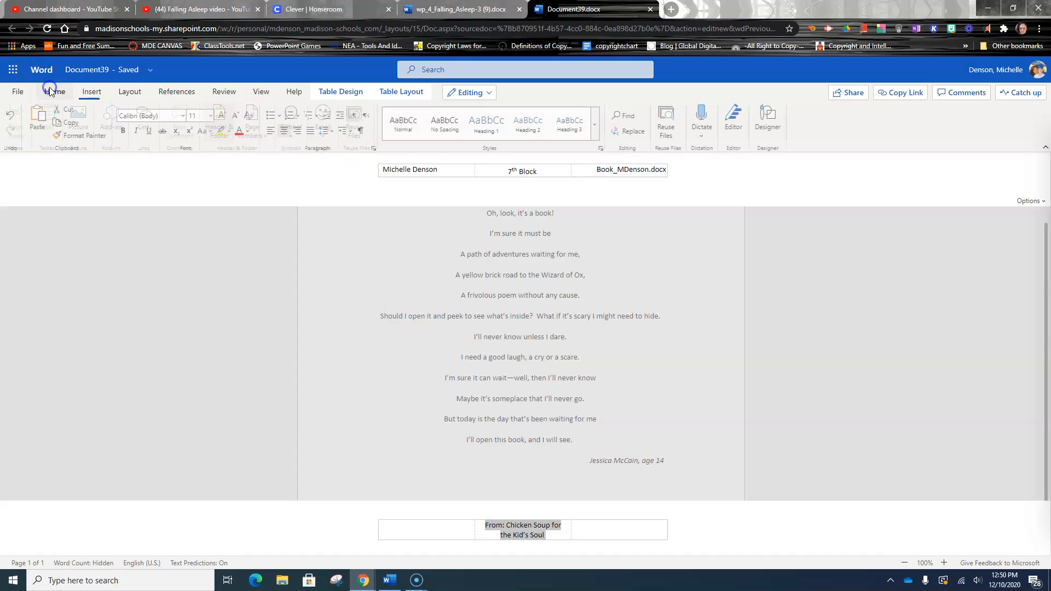
pyautogui.click(137, 131)
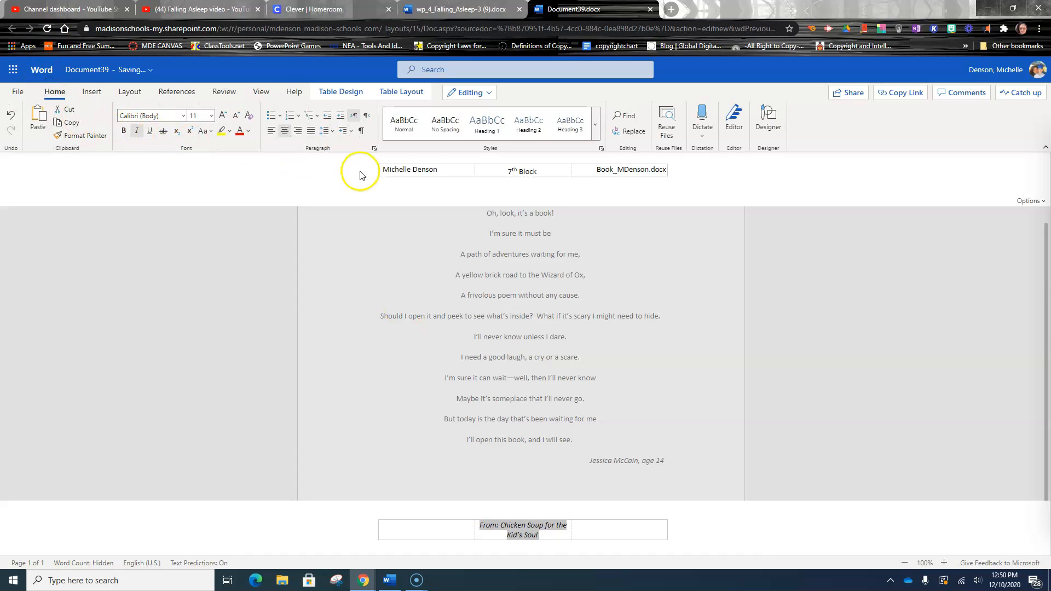
# - Rename the document as "Book_" followed by the student's first initial and last name
pyautogui.click(87, 70)
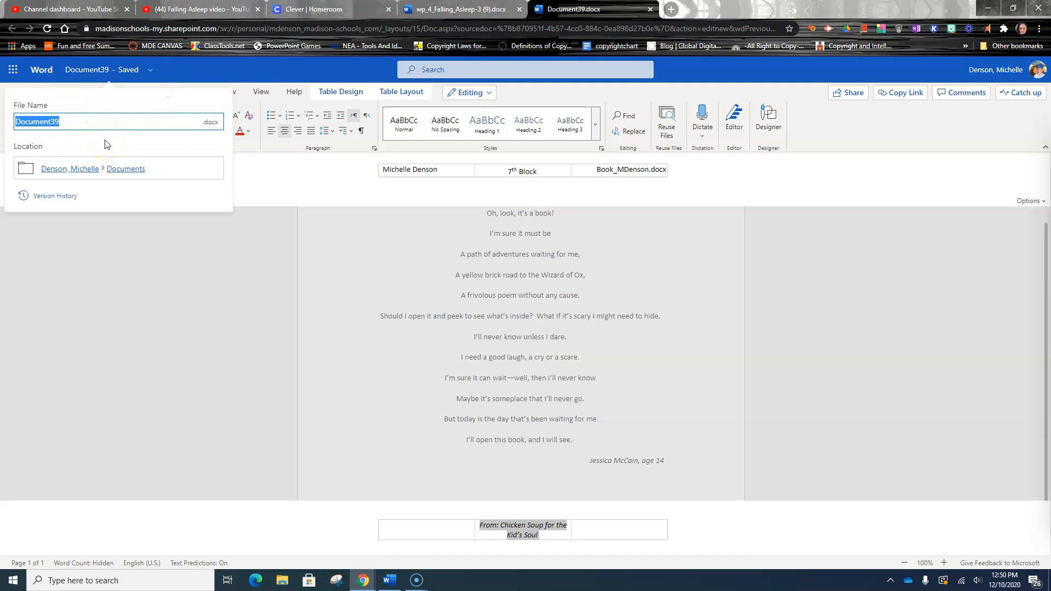
pyautogui.write('B')
pyautogui.write('ook_MDenson')
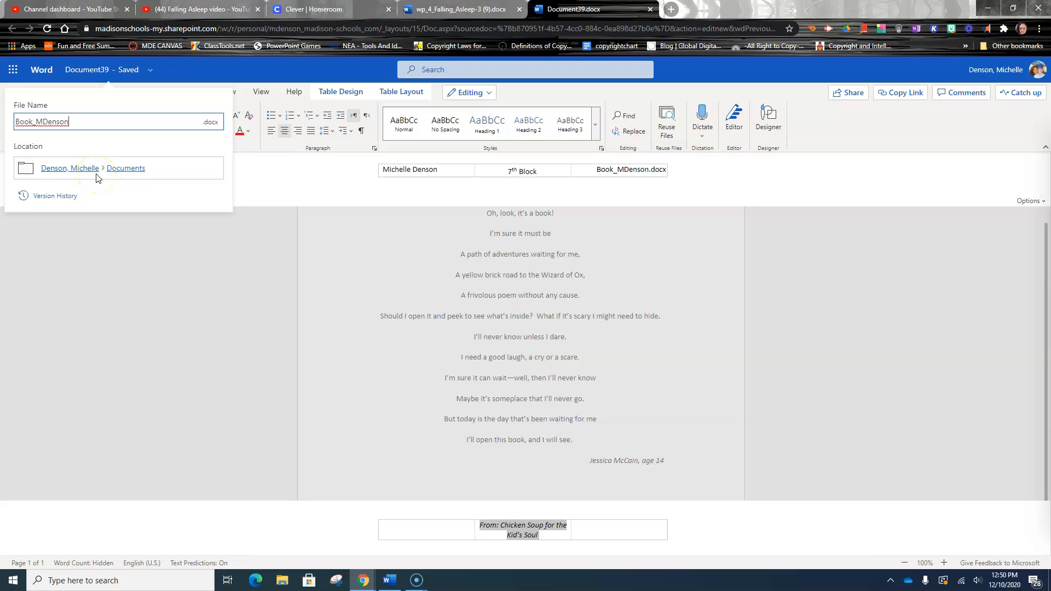
pyautogui.press('Return')
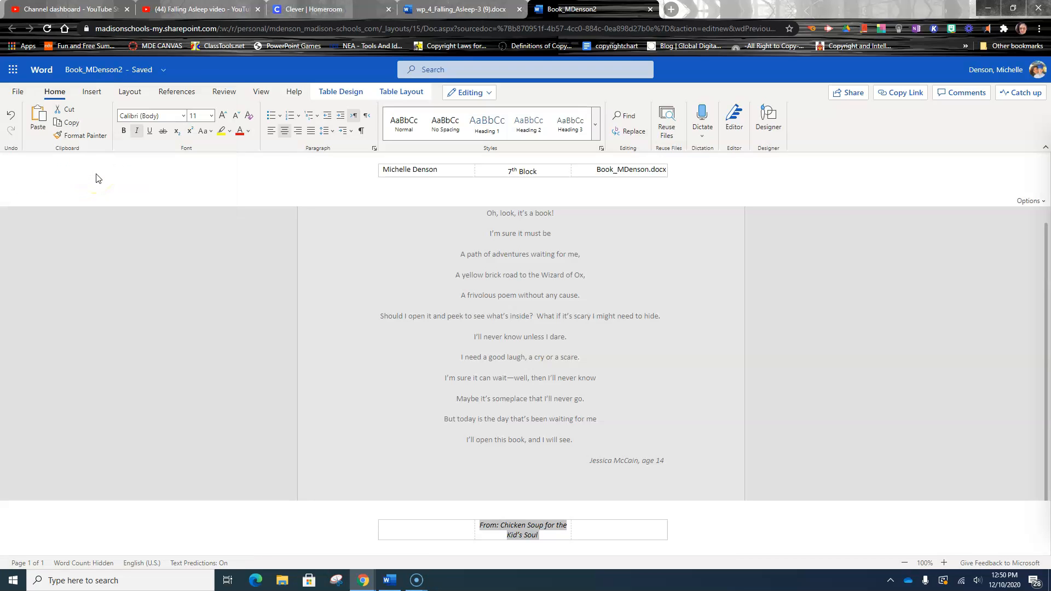